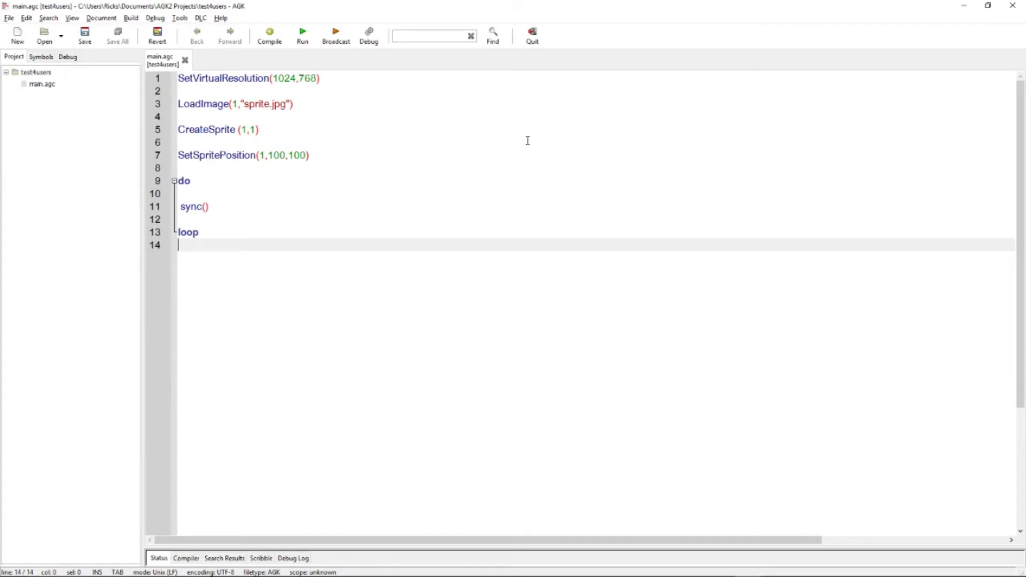
Compare the test4users project folder with the AGK code editor.
key(alt+Tab)
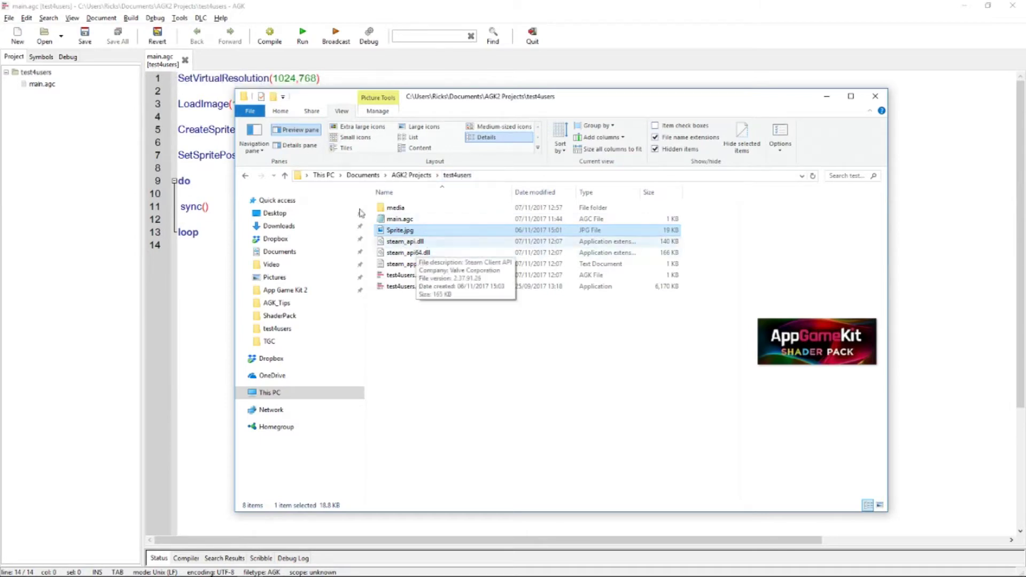
click(195, 103)
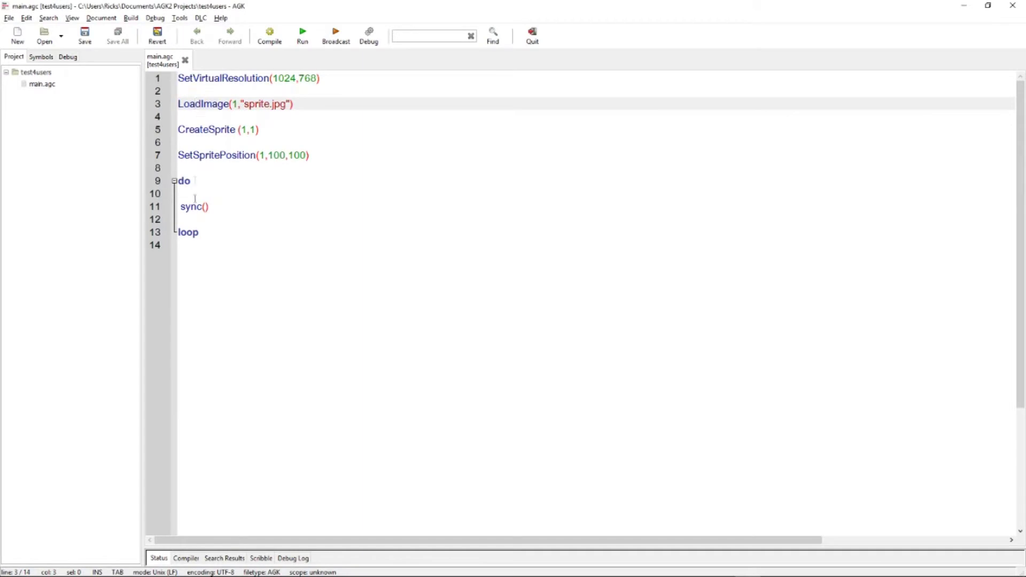
key(alt+Tab)
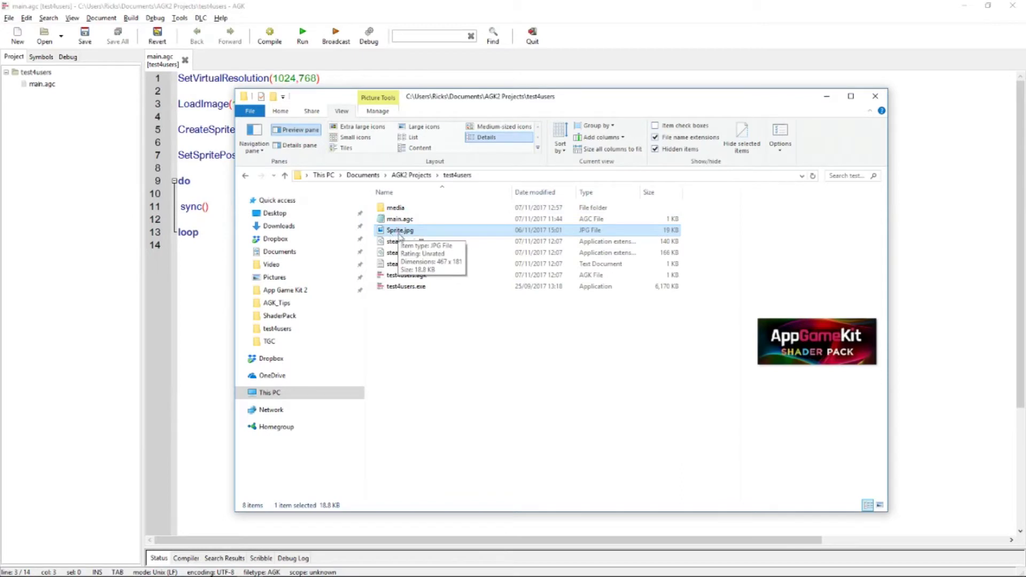
Run the project from the editor, see the missing-image placeholder, and close the game window.
click(210, 216)
click(302, 36)
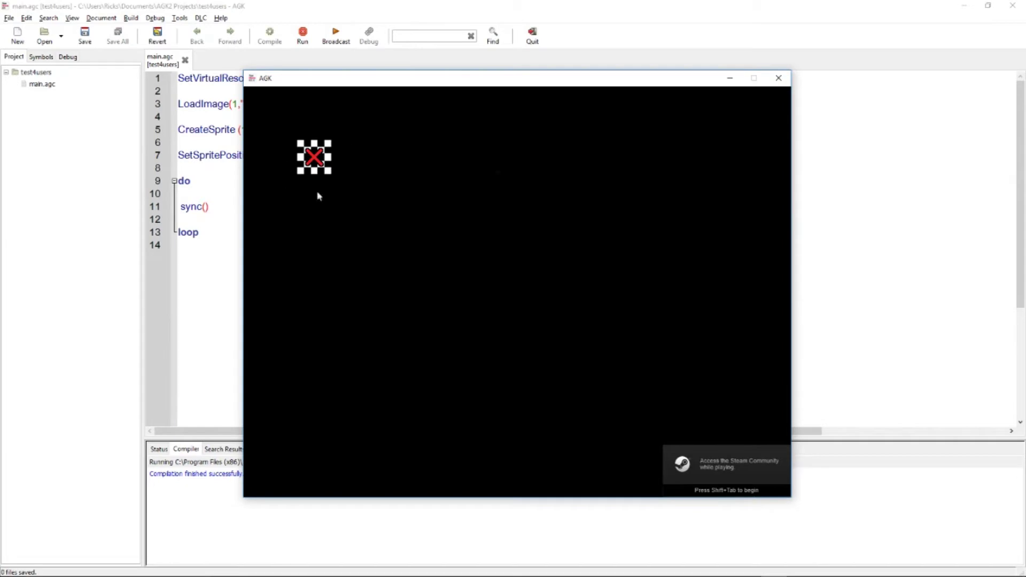
click(777, 79)
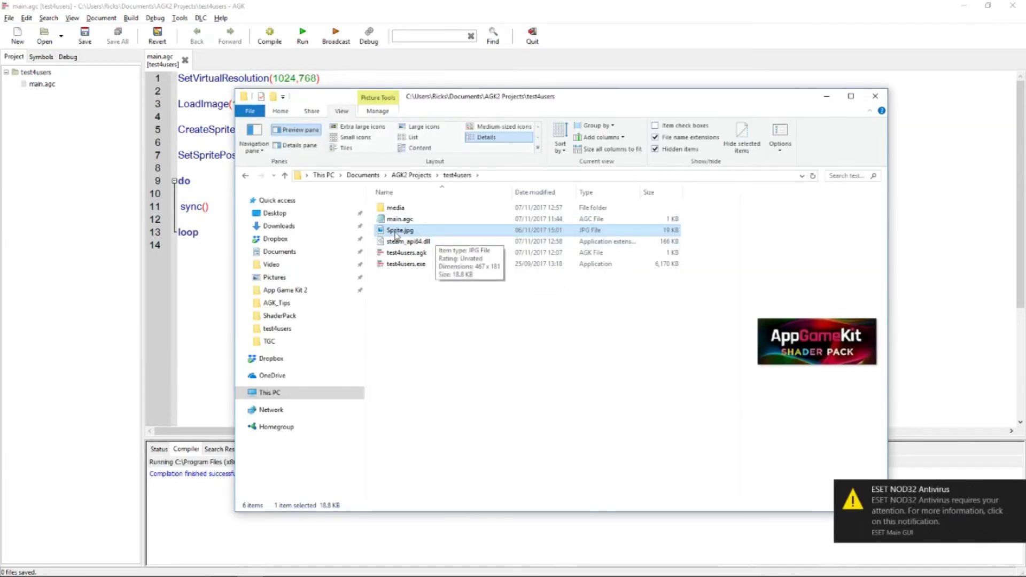
Drag Sprite.jpg into the media folder, open media to verify, and rerun the project from the editor.
mouse_move(404, 231)
mouse_down()
mouse_move(430, 216)
mouse_move(395, 209)
mouse_up()
double_click(395, 209)
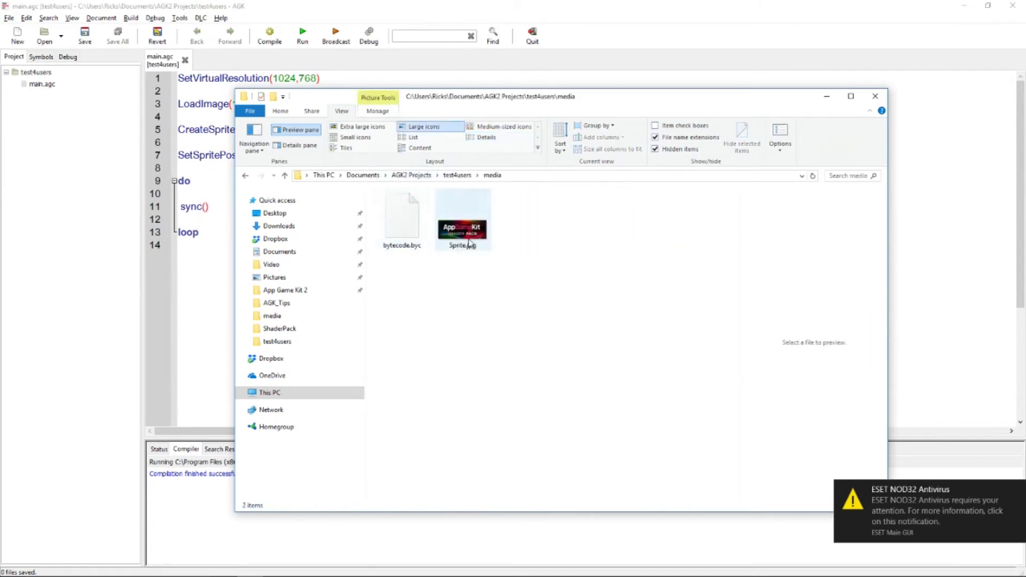
click(284, 68)
click(302, 35)
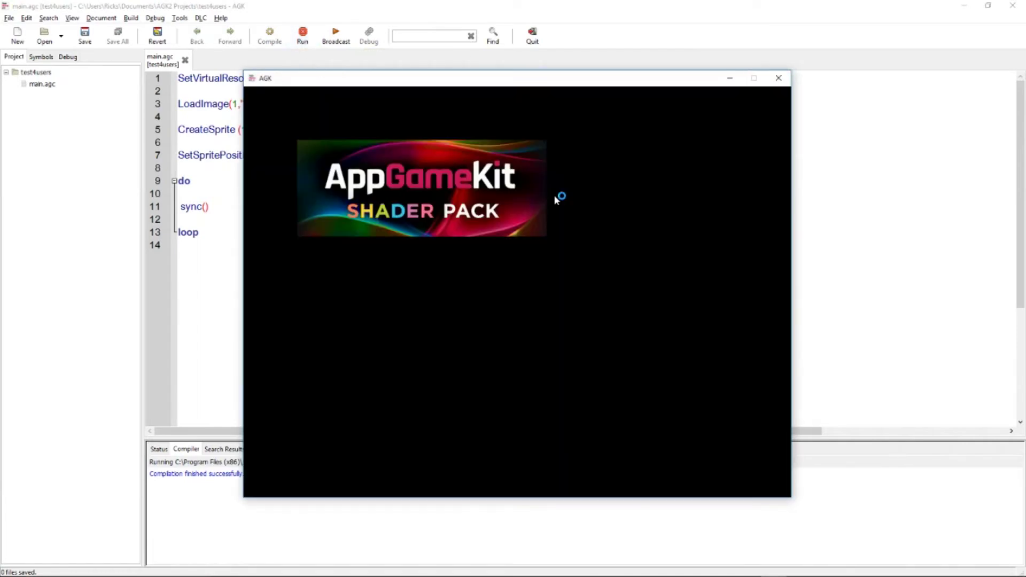
Close the game window showing the Shader Pack image and return to the media folder window.
click(778, 78)
key(alt+Tab)
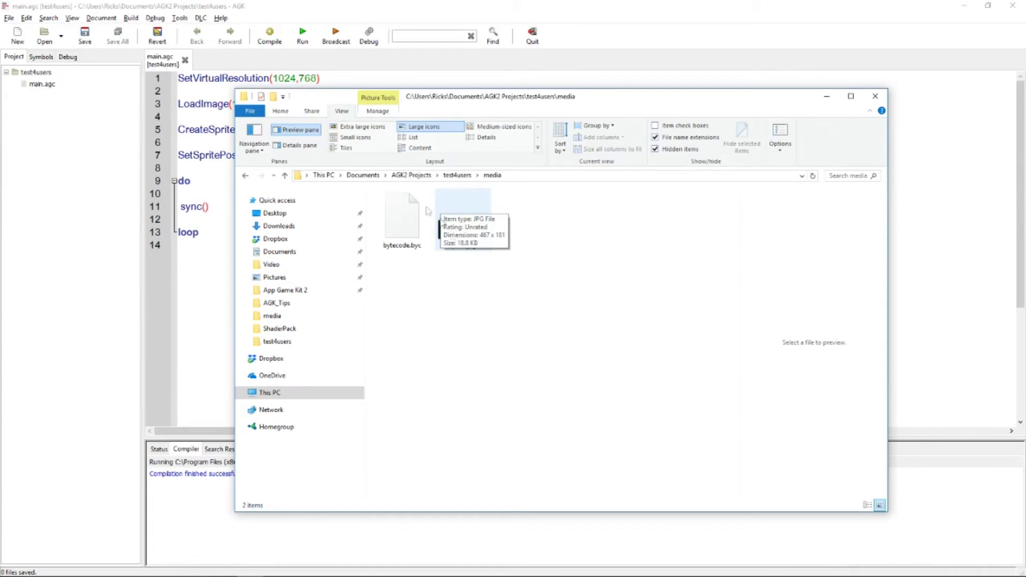
Go up to test4users, then reopen media to confirm Sprite.jpg is there.
click(459, 175)
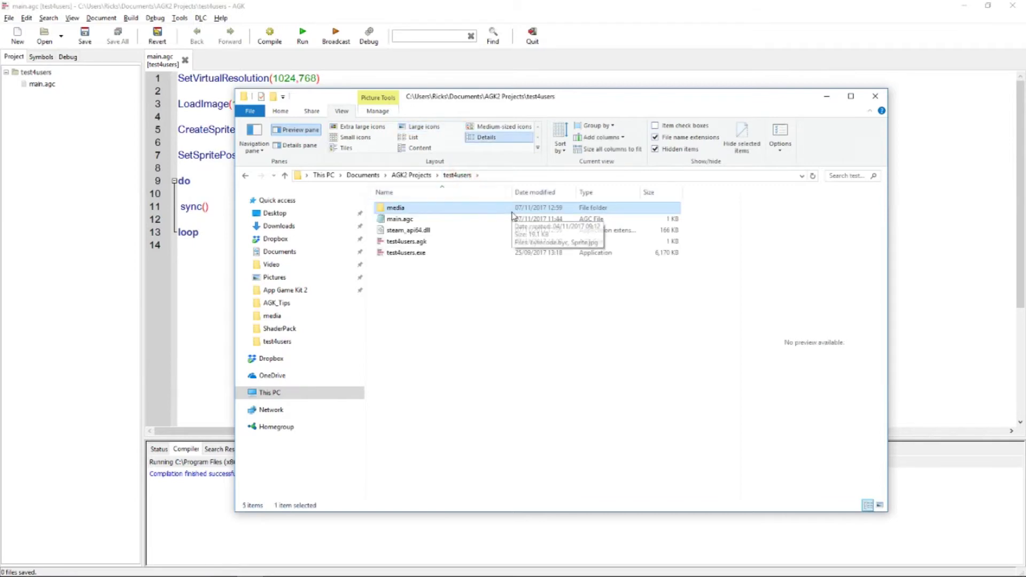
double_click(394, 208)
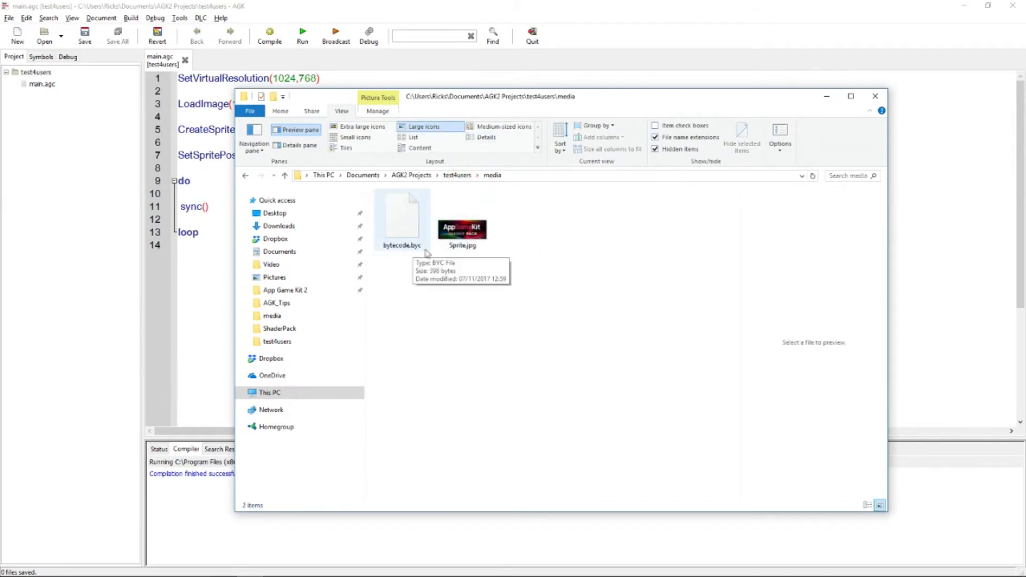
key(alt+F4)
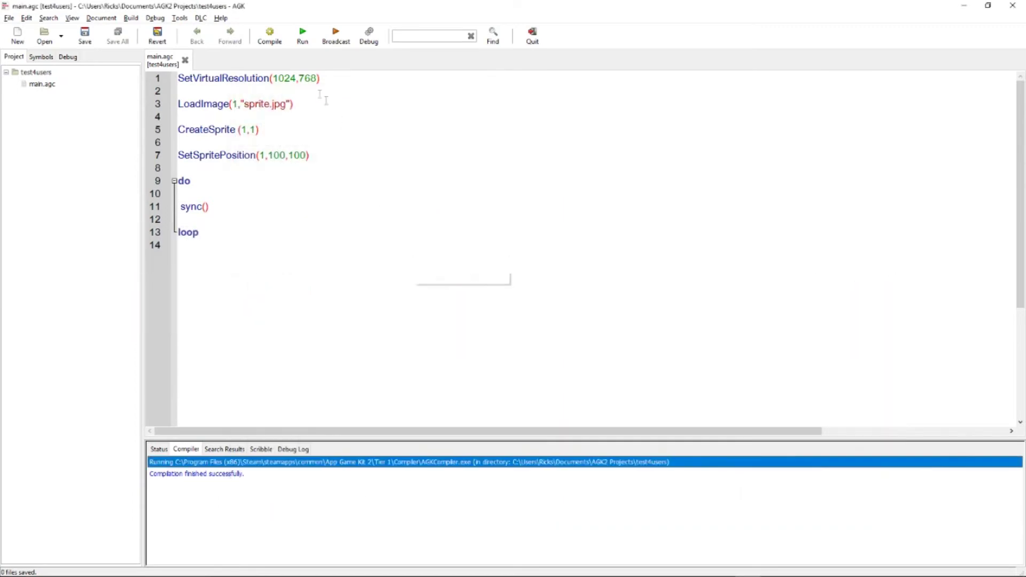
key(alt+Tab)
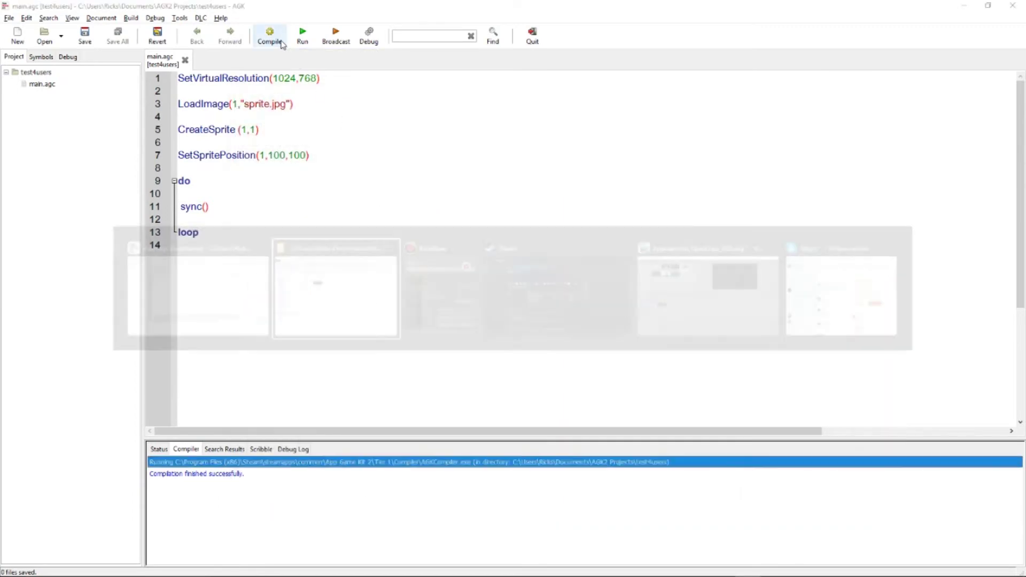
key(alt+Tab)
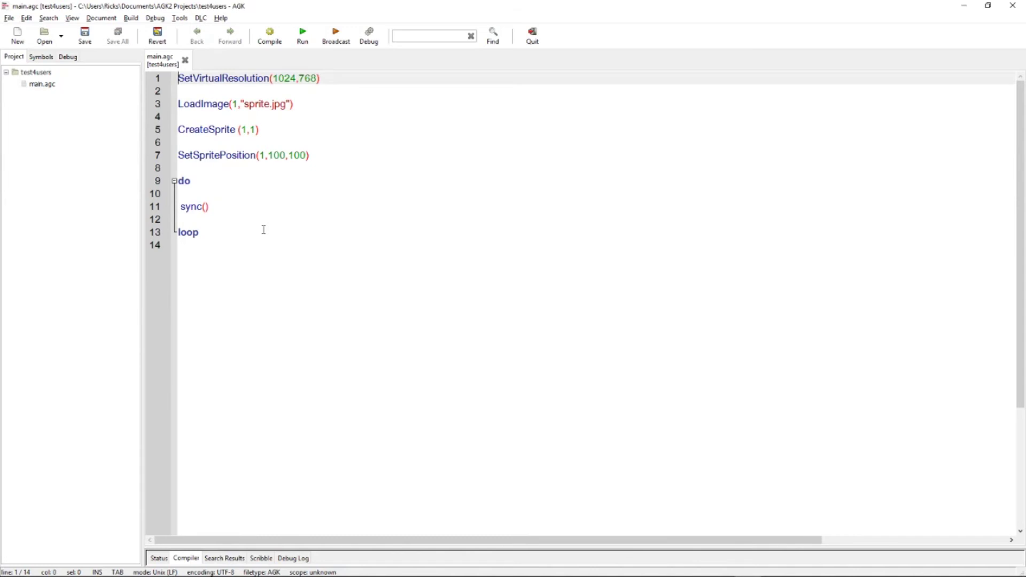
In the media folder window, select bytecode.byc, then go up to the test4users folder via the breadcrumb.
key(alt+Tab)
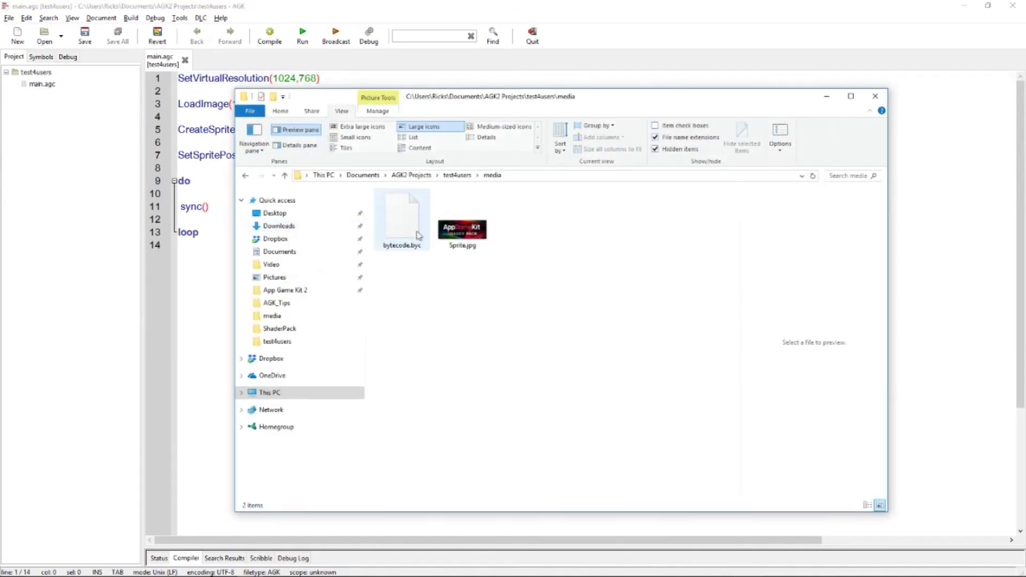
click(414, 232)
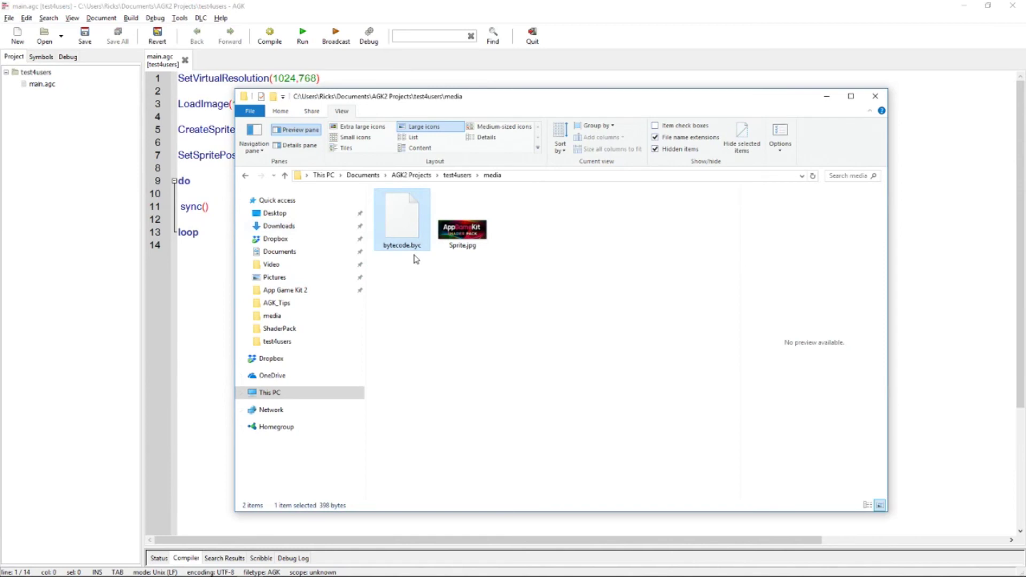
click(456, 174)
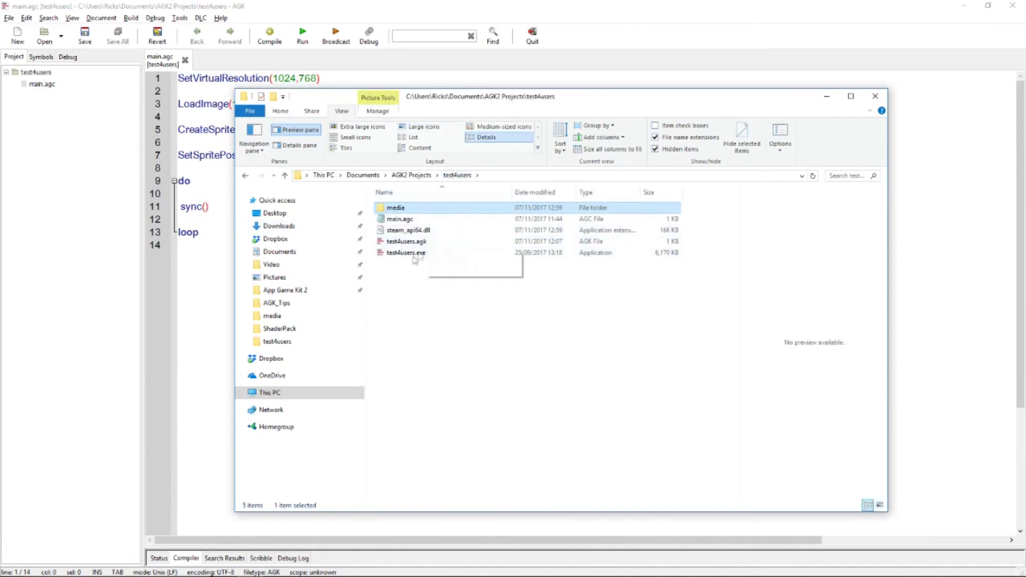